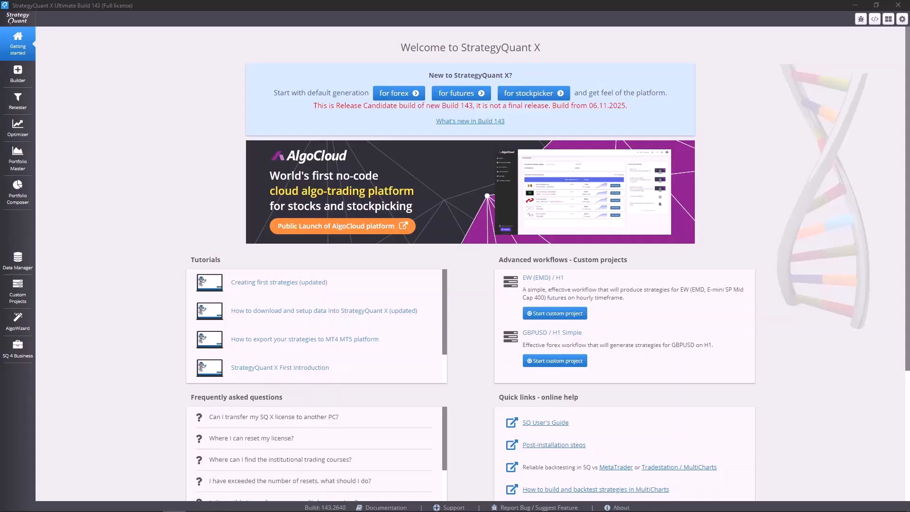
# - Open the Data Manager and look over its instruments, sessions and imported data lists
pyautogui.click(17, 262)
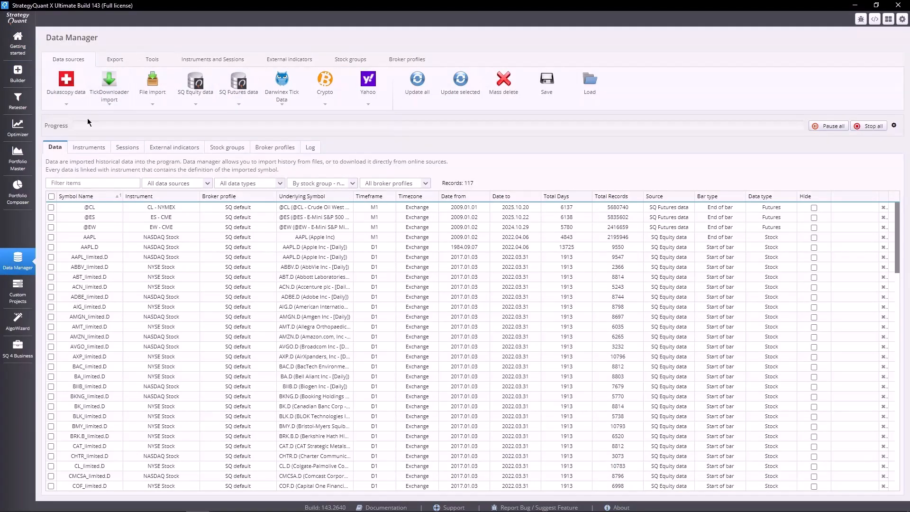
pyautogui.click(86, 147)
pyautogui.click(135, 148)
pyautogui.click(56, 148)
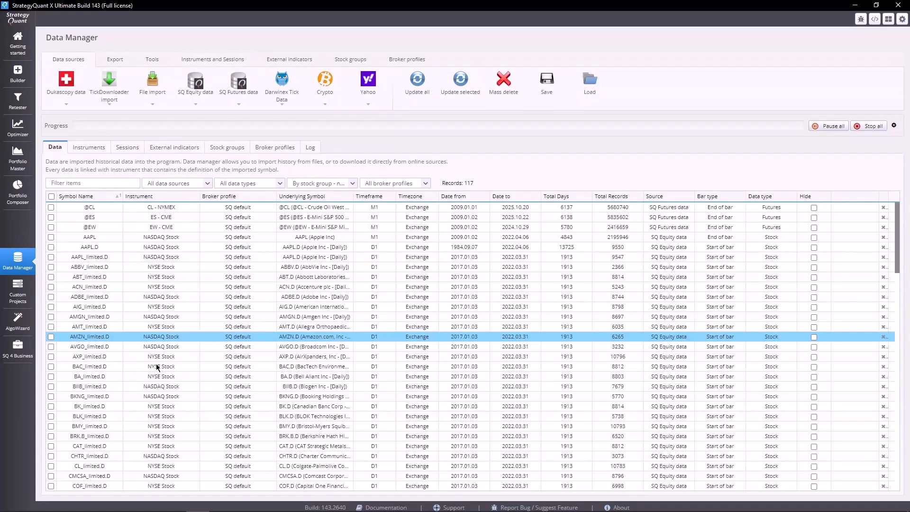
pyautogui.click(245, 103)
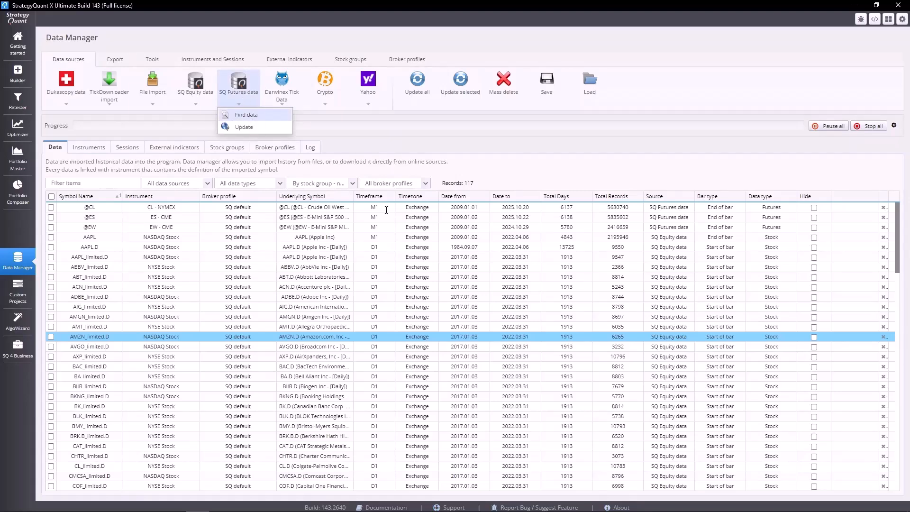
pyautogui.click(247, 116)
pyautogui.click(380, 202)
pyautogui.write('N')
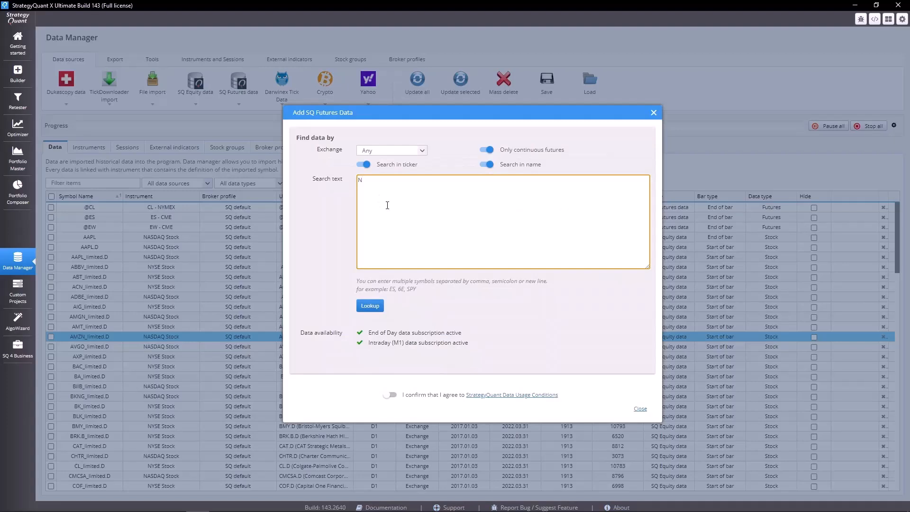
pyautogui.write('Q')
pyautogui.click(389, 394)
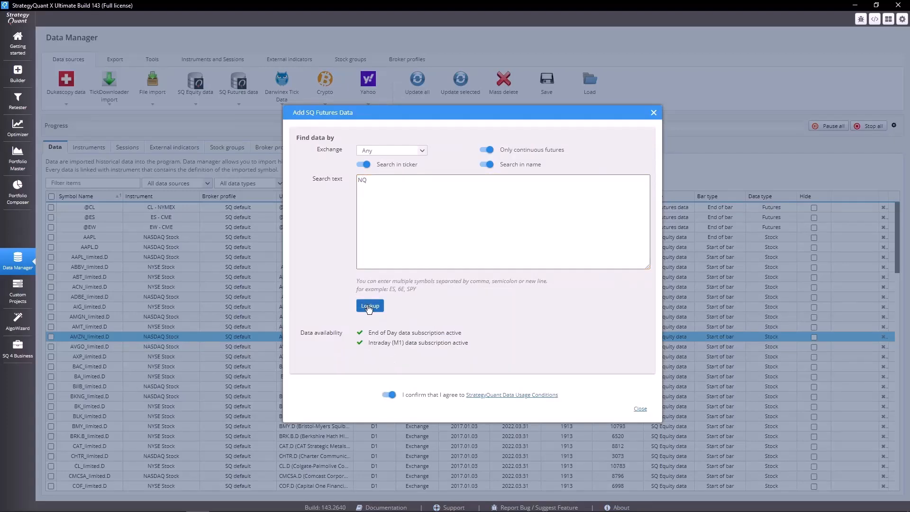
pyautogui.click(369, 306)
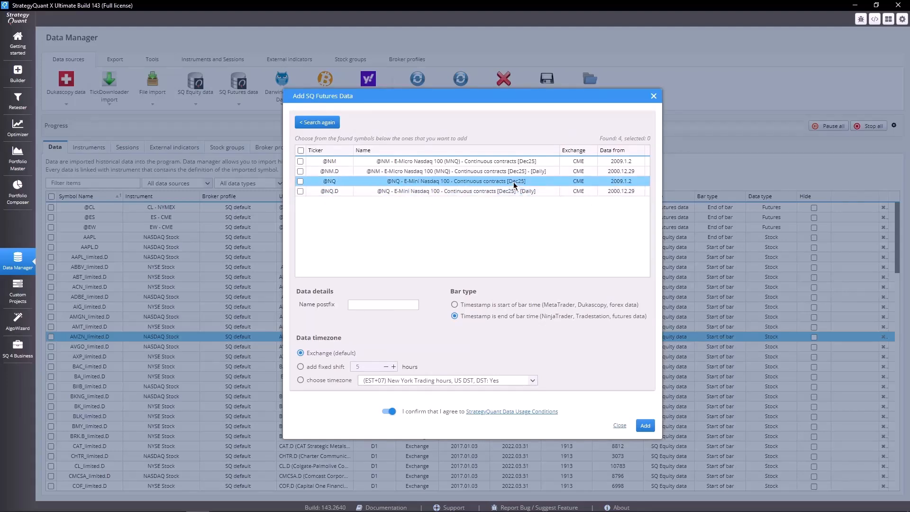
pyautogui.click(300, 181)
pyautogui.click(646, 426)
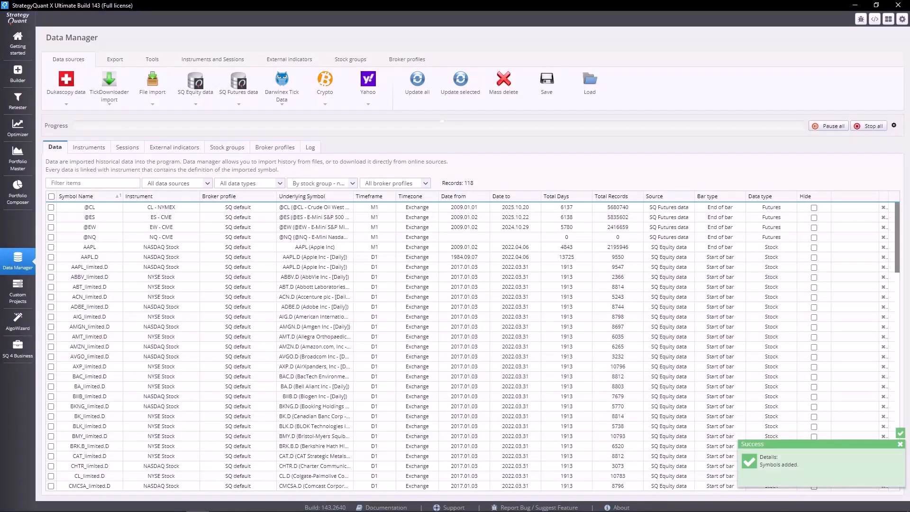
pyautogui.click(95, 237)
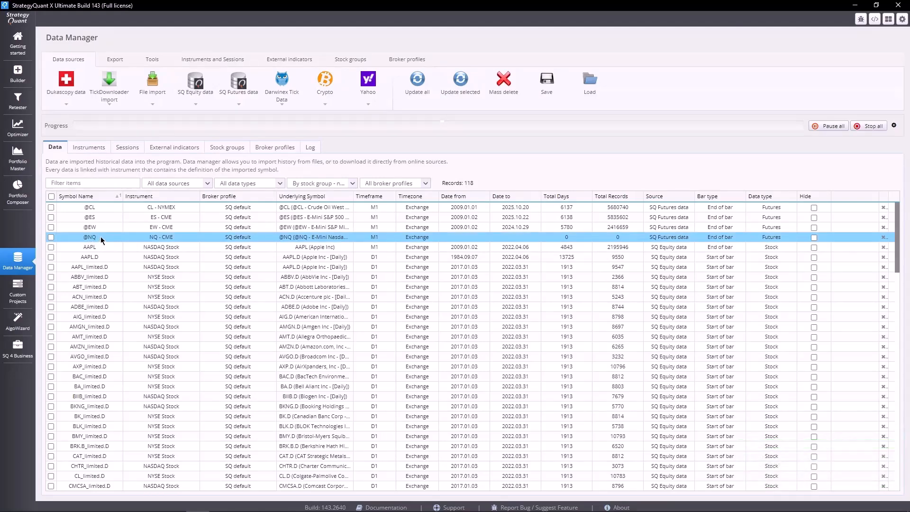
pyautogui.doubleClick(101, 240)
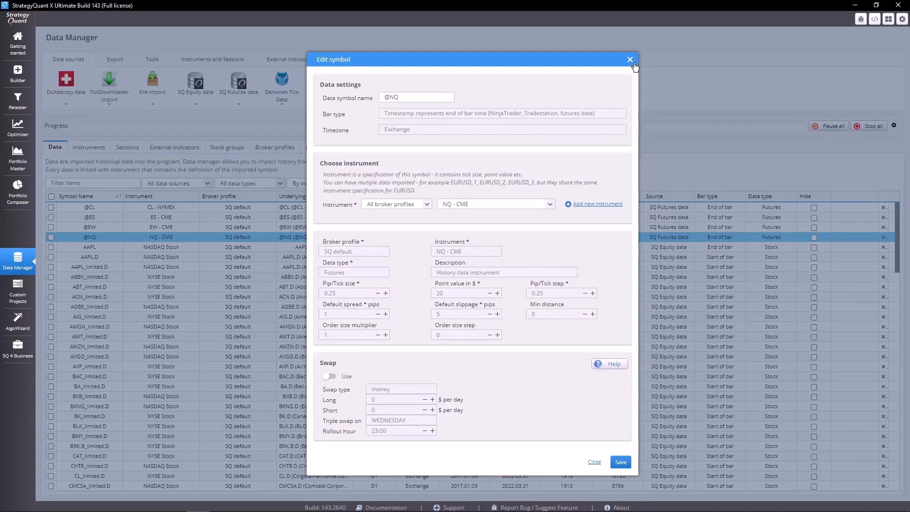
pyautogui.click(630, 60)
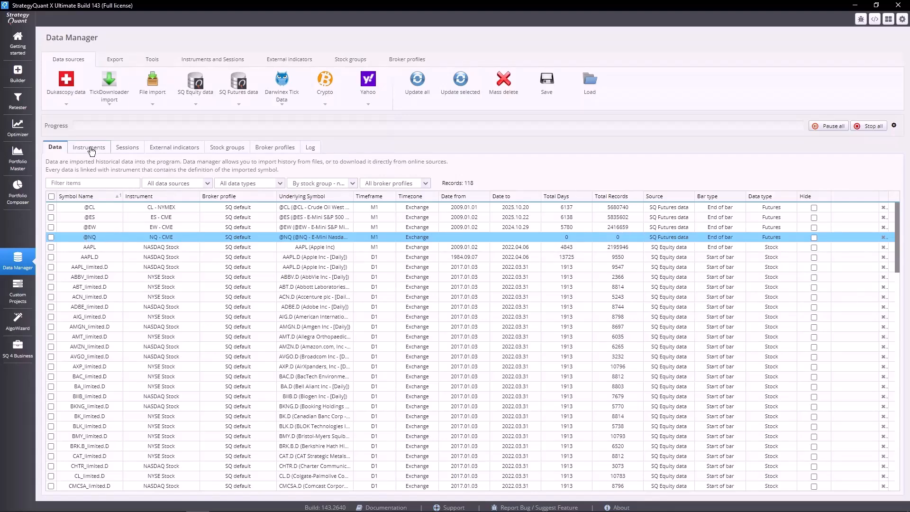
pyautogui.doubleClick(201, 237)
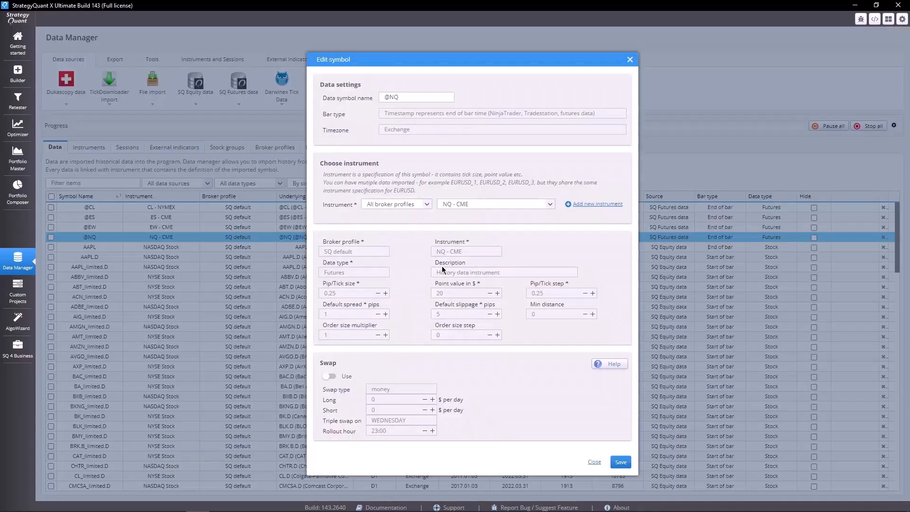
pyautogui.click(630, 60)
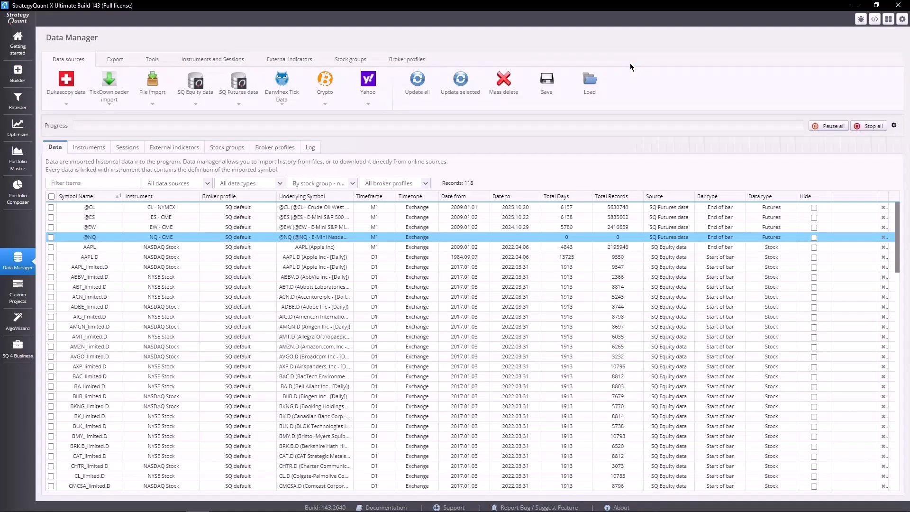
# - Filter the instruments by NQ and open the NQ - CME specification for editing
pyautogui.click(107, 148)
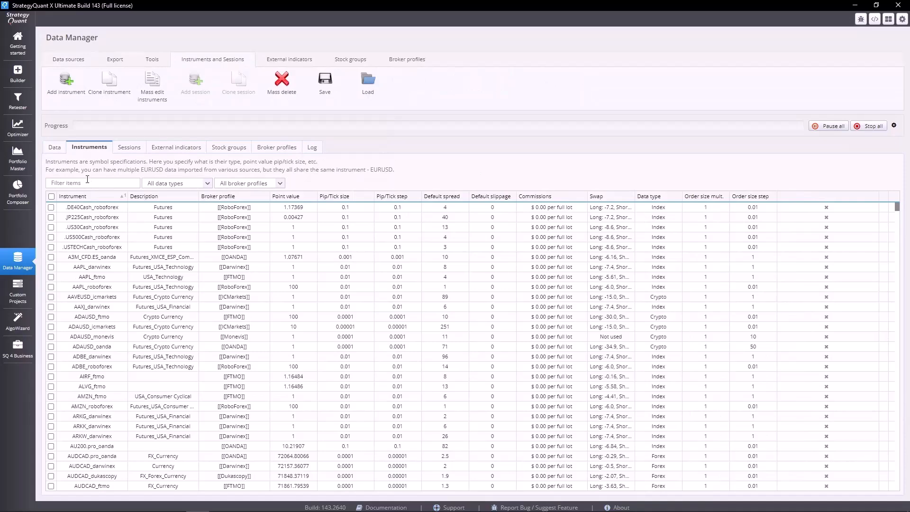
pyautogui.click(130, 180)
pyautogui.write('NQ')
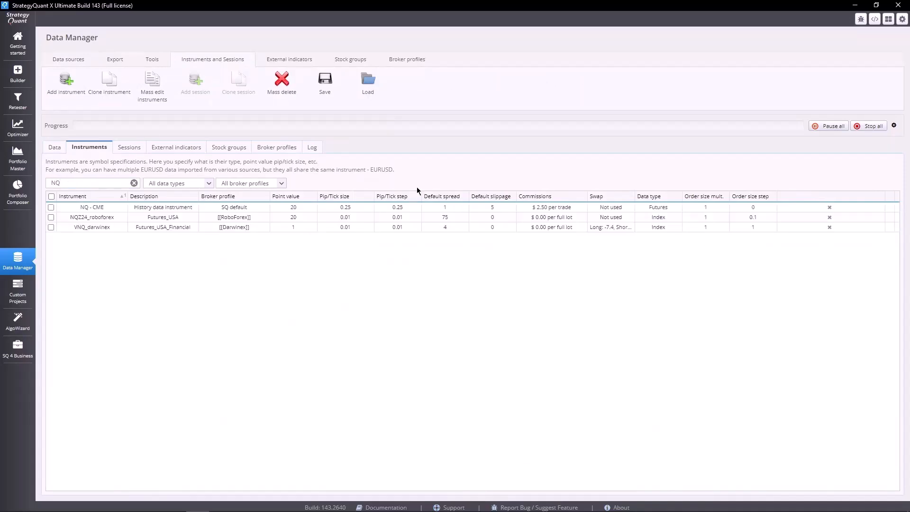
pyautogui.click(95, 212)
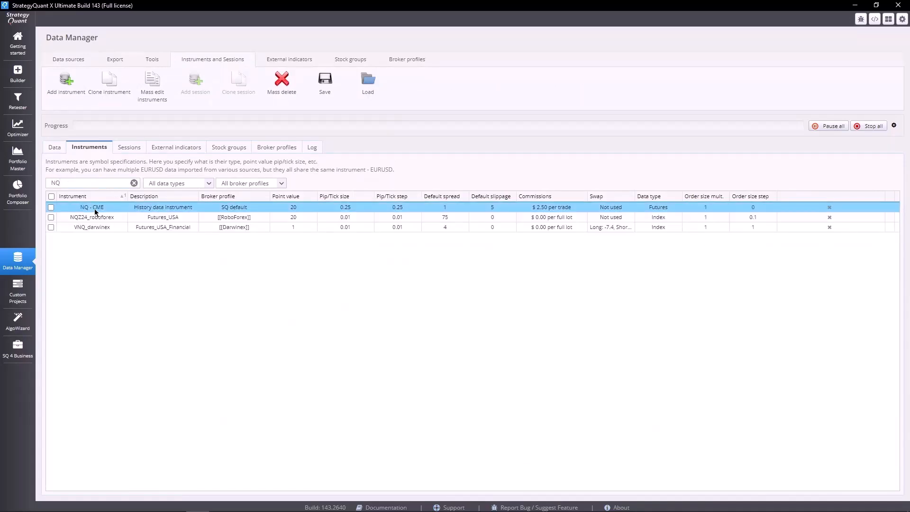
pyautogui.doubleClick(94, 212)
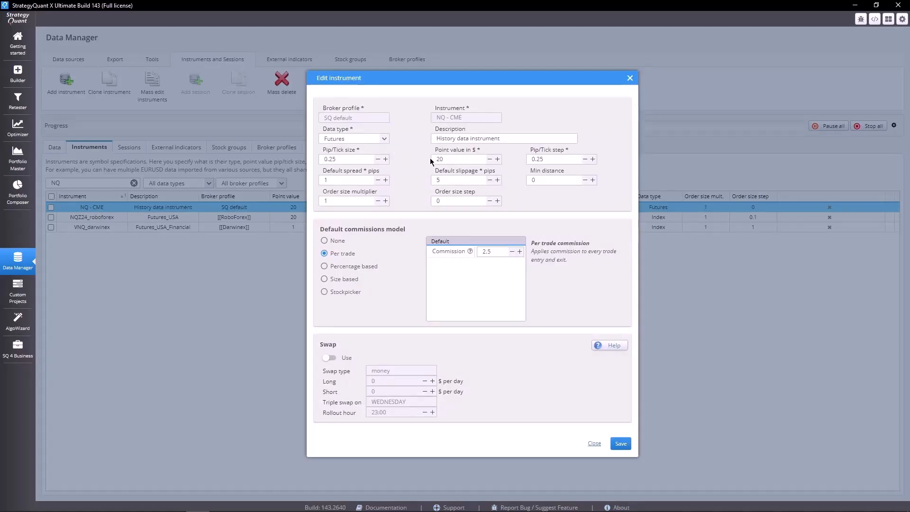
# - Check the tick and point values of NQ - CME, set its per-trade commission to 2.5 and save the instrument
pyautogui.doubleClick(342, 158)
pyautogui.doubleClick(460, 160)
pyautogui.doubleClick(548, 160)
pyautogui.click(352, 181)
pyautogui.press('Tab')
pyautogui.click(497, 251)
pyautogui.doubleClick(488, 251)
pyautogui.write('2.5')
pyautogui.moveTo(470, 254)
pyautogui.click(621, 444)
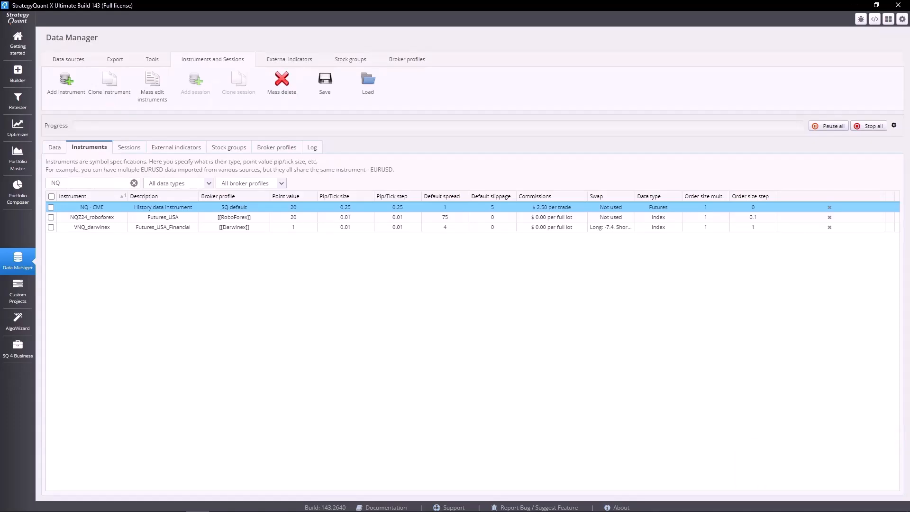
# - Start a new session template named NQ - CME under the SQ default broker profile
pyautogui.click(135, 149)
pyautogui.click(194, 94)
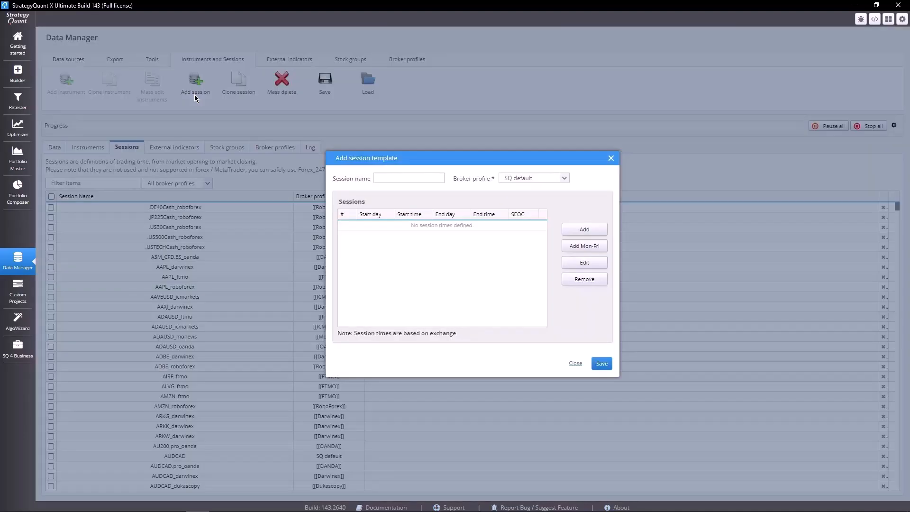
pyautogui.click(414, 178)
pyautogui.write('NO - CME')
# - Add a session from Sunday 17:00 to Monday 16:00 with session end meaning EOD
pyautogui.click(585, 230)
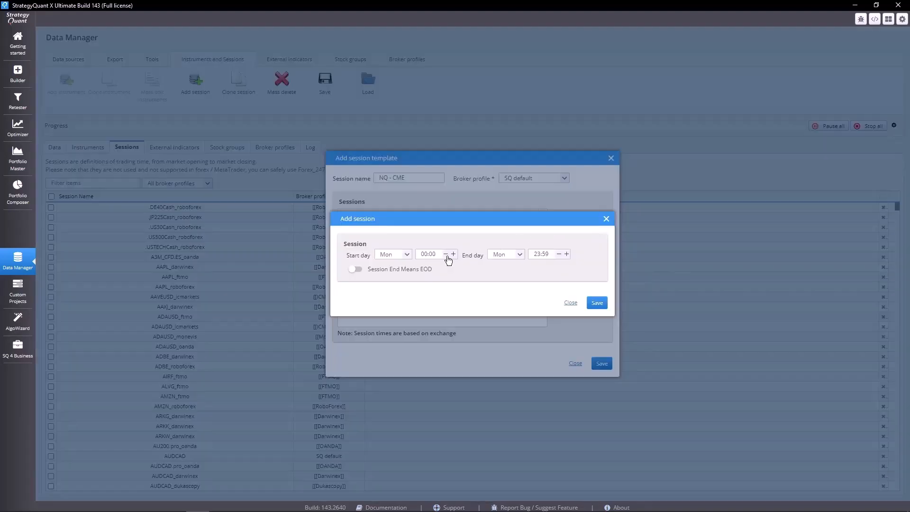
pyautogui.click(407, 256)
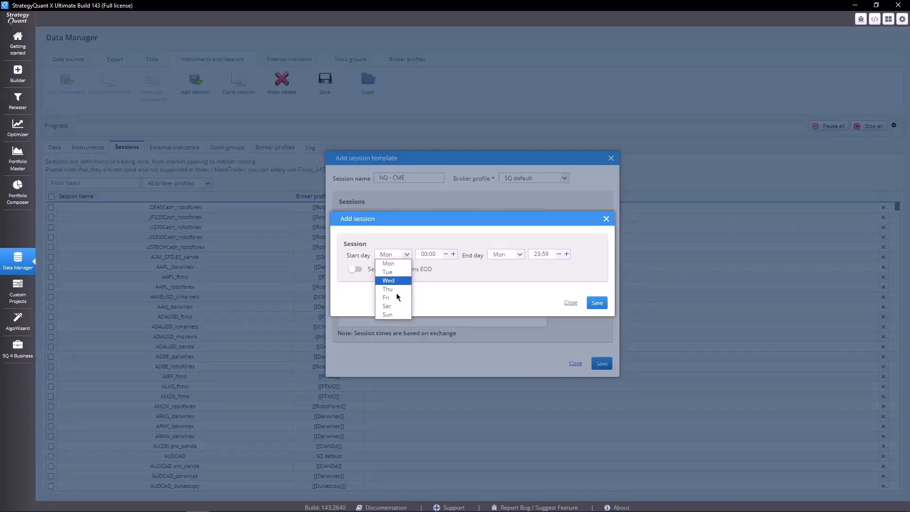
pyautogui.click(394, 314)
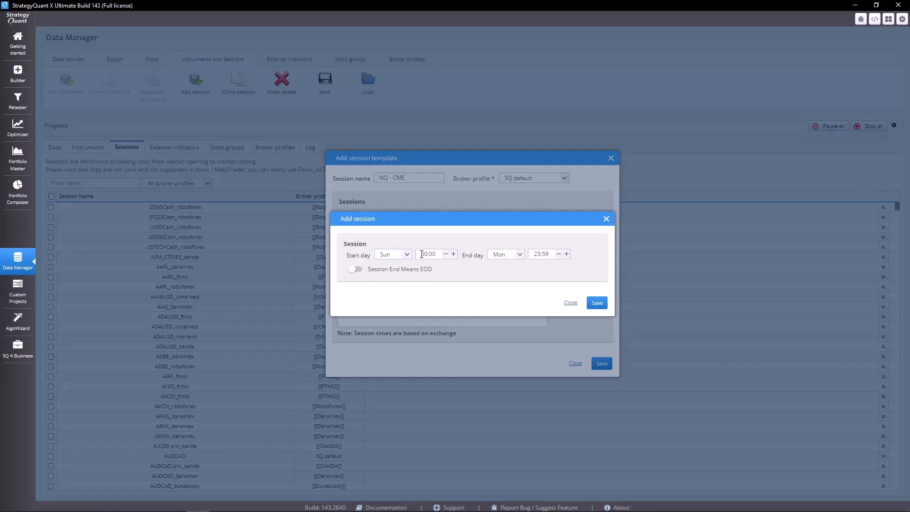
pyautogui.moveTo(427, 254); pyautogui.dragTo(423, 254)
pyautogui.write('17')
pyautogui.moveTo(540, 254); pyautogui.dragTo(534, 255)
pyautogui.write('16:00')
pyautogui.hotkey('ctrl', 'a')
pyautogui.press('BackSpace')
pyautogui.write('16:00')
pyautogui.click(416, 269)
pyautogui.click(597, 305)
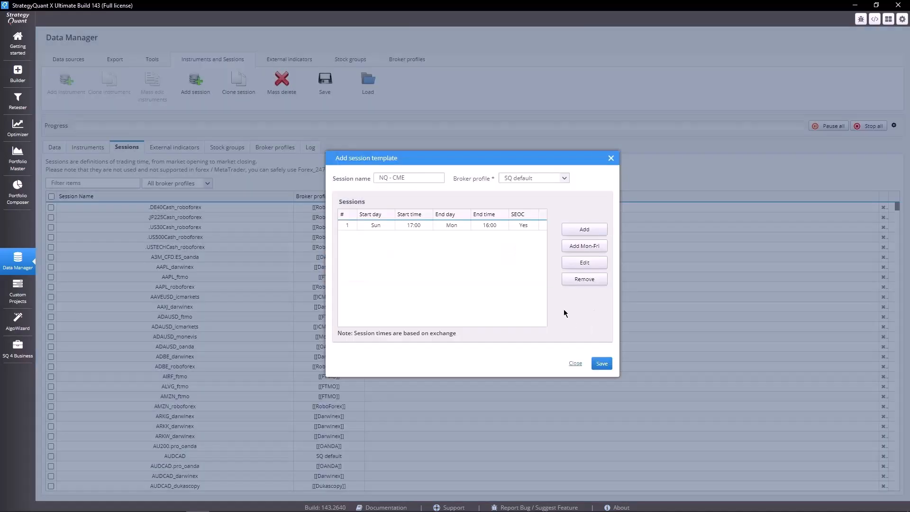
# - Add a session from Monday 17:00 to Tuesday 16:00 with session end meaning EOD
pyautogui.click(383, 225)
pyautogui.click(583, 229)
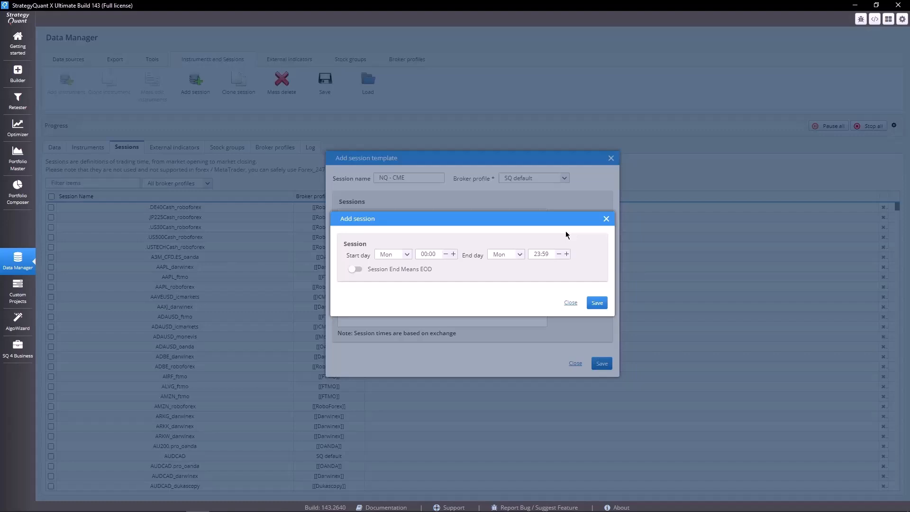
pyautogui.doubleClick(423, 254)
pyautogui.write('17')
pyautogui.click(493, 255)
pyautogui.click(498, 270)
pyautogui.click(536, 254)
pyautogui.hotkey('ctrl', 'a')
pyautogui.press('BackSpace')
pyautogui.write('16:00')
pyautogui.click(377, 269)
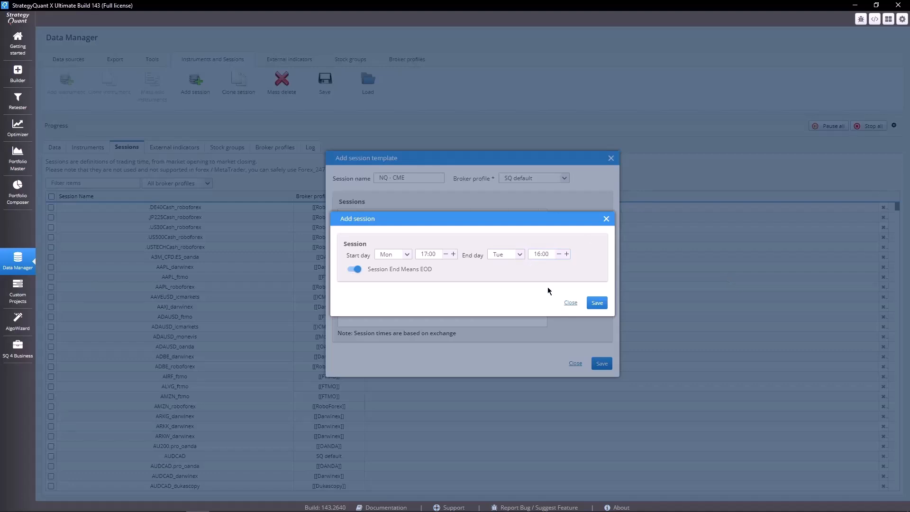
pyautogui.click(597, 302)
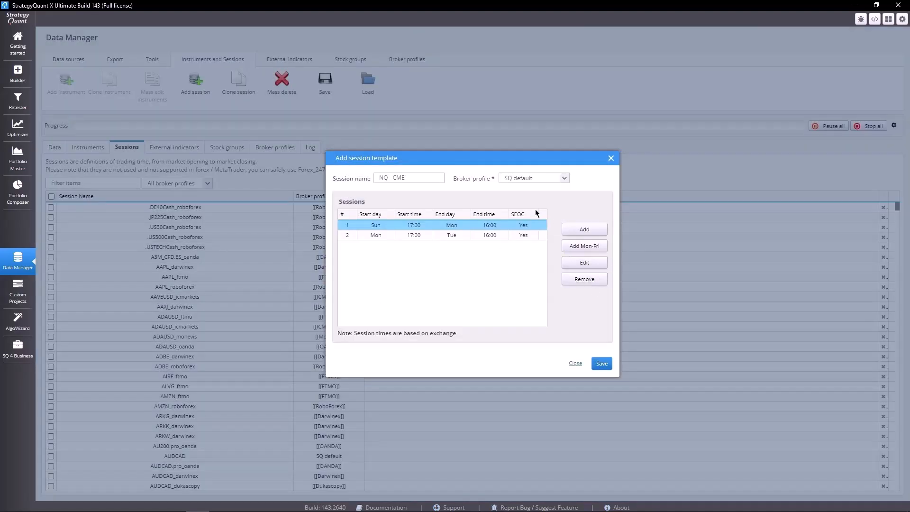
# - Add the remaining weekday sessions from 17:00 to 16:00 the following day, and remove the Friday-to-Saturday one
pyautogui.click(584, 246)
pyautogui.click(393, 274)
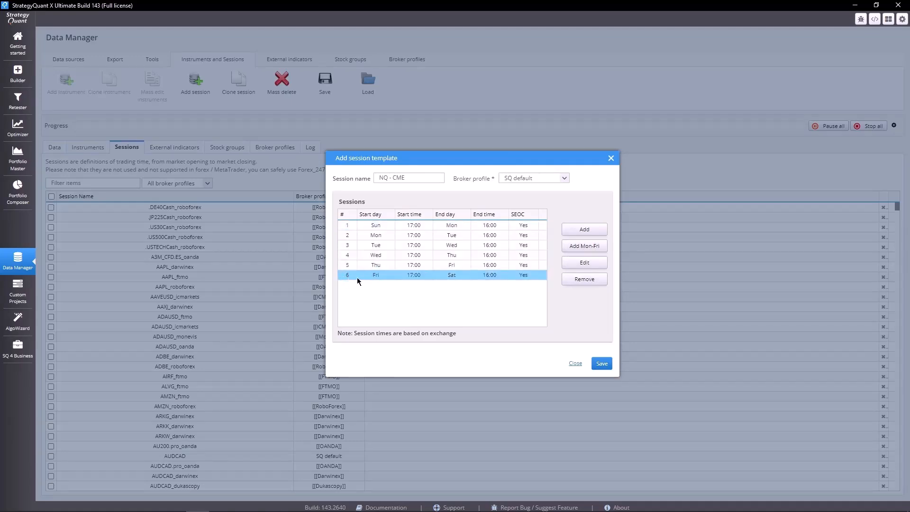
pyautogui.click(583, 281)
pyautogui.click(397, 268)
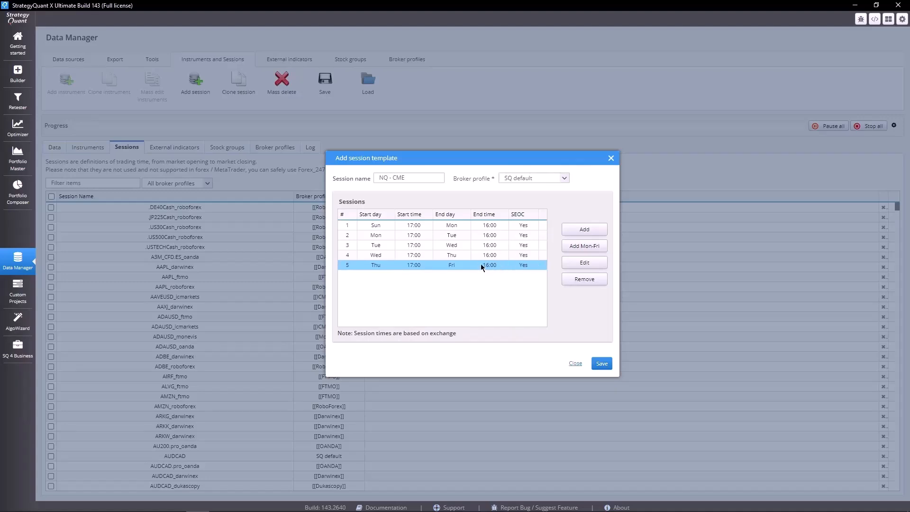
# - Rename the session template to NQCME and save it
pyautogui.click(600, 362)
pyautogui.press('BackSpace')
pyautogui.press('BackSpace')
pyautogui.press('BackSpace')
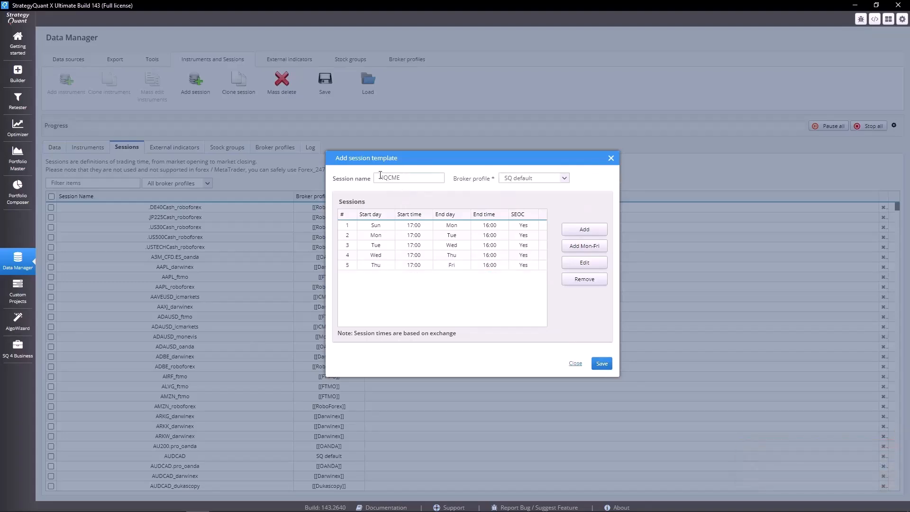
pyautogui.click(602, 364)
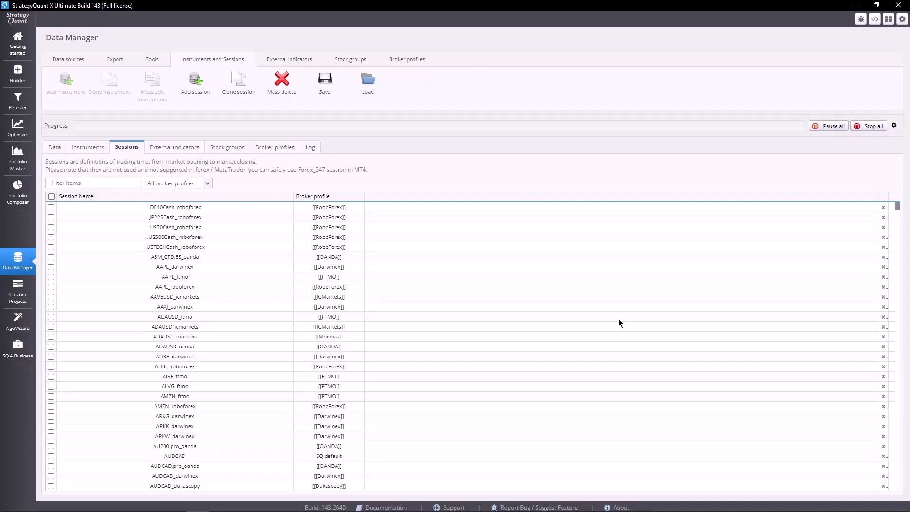
pyautogui.scroll(-2, 476, 310)
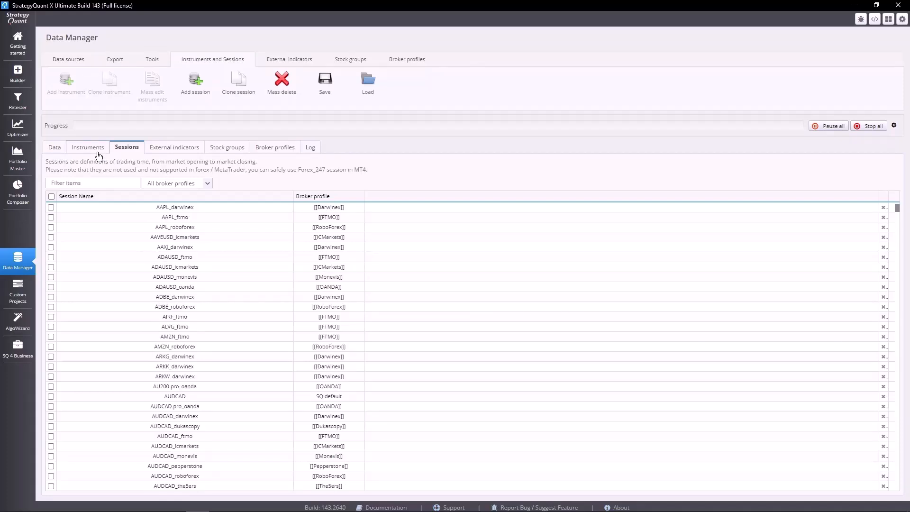
pyautogui.click(55, 147)
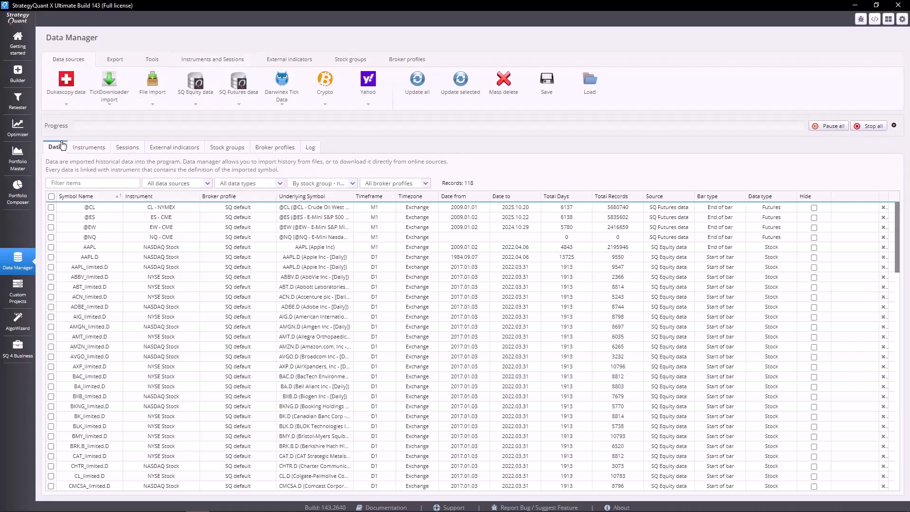
pyautogui.click(51, 237)
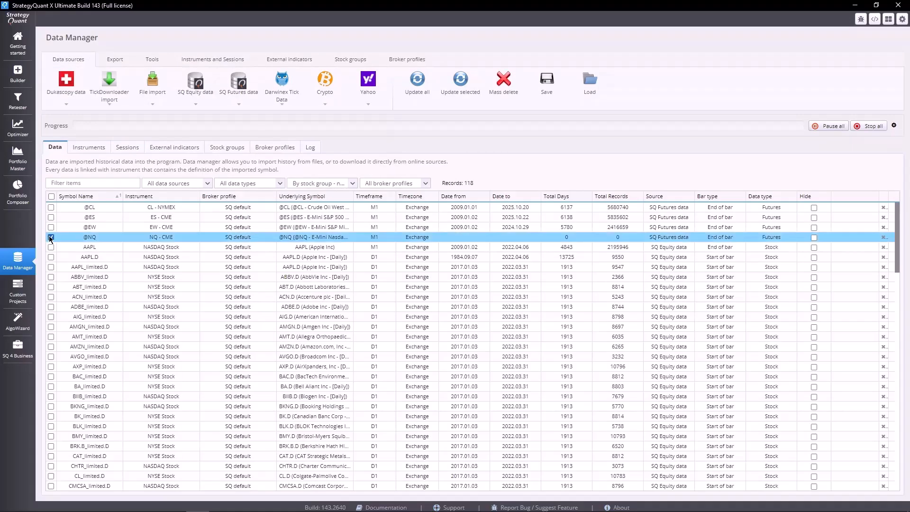
pyautogui.click(465, 91)
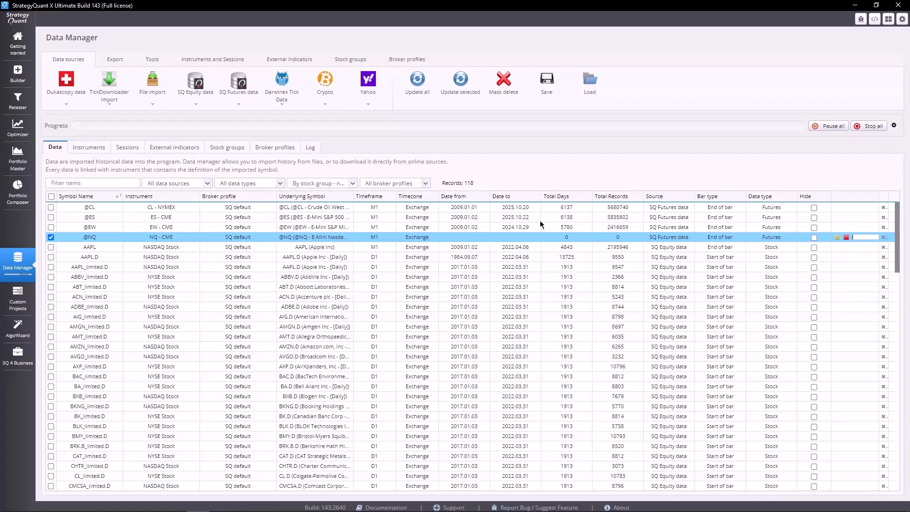
pyautogui.click(307, 148)
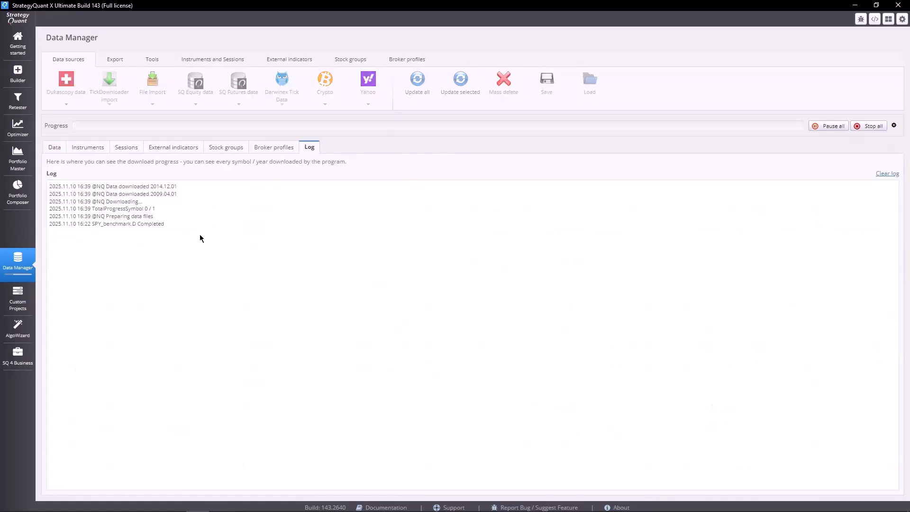
pyautogui.moveTo(194, 198); pyautogui.dragTo(46, 184)
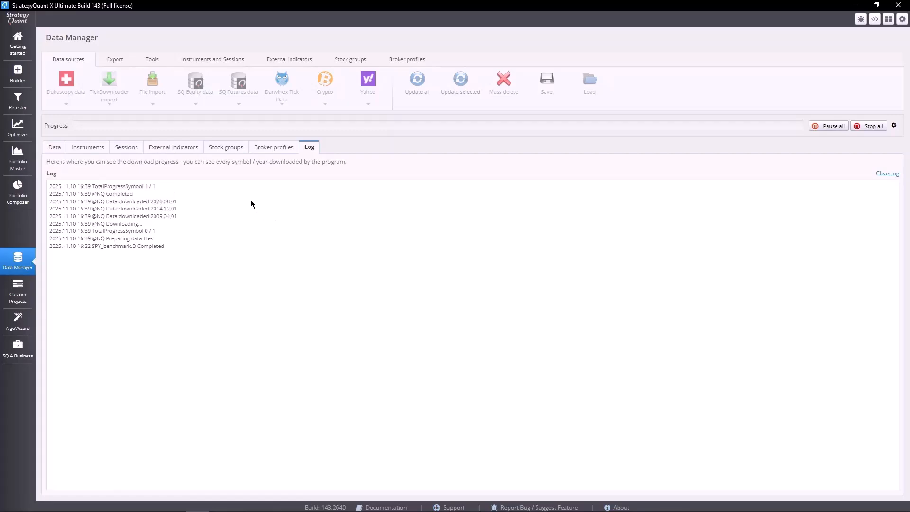
pyautogui.click(56, 147)
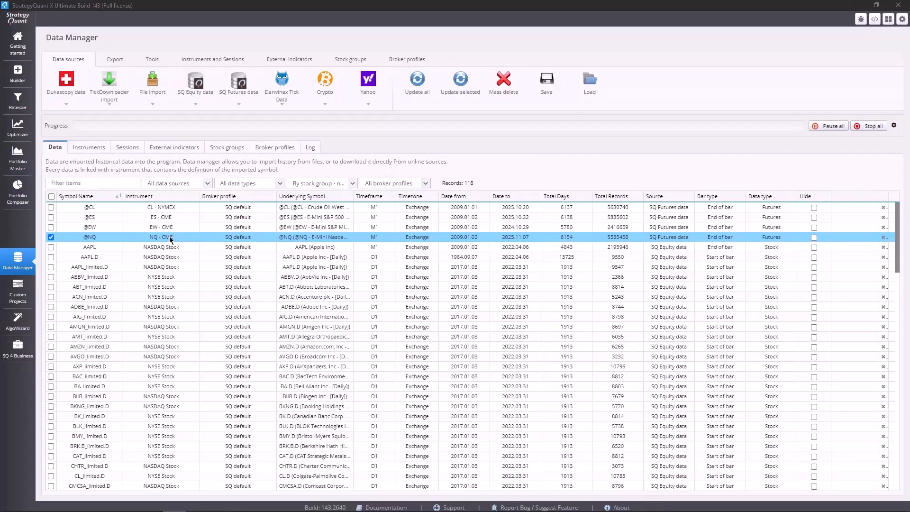
pyautogui.click(18, 76)
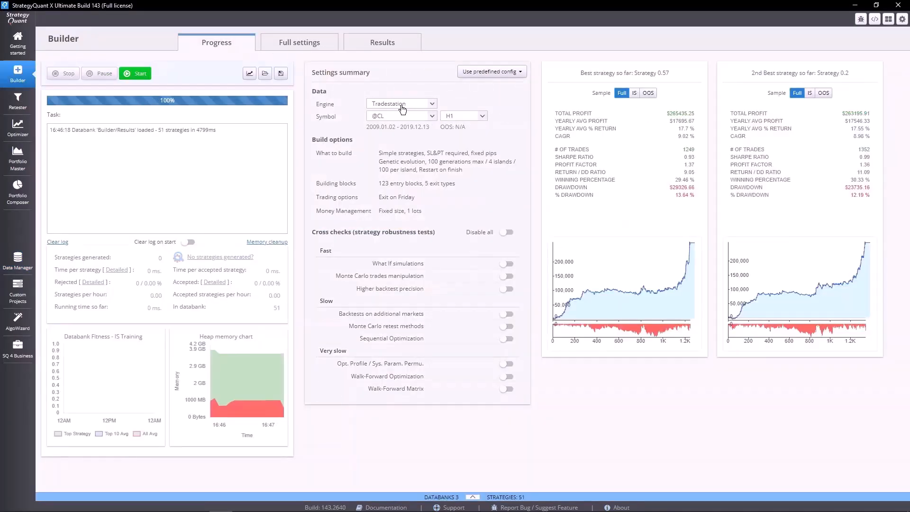
pyautogui.click(283, 46)
pyautogui.click(152, 77)
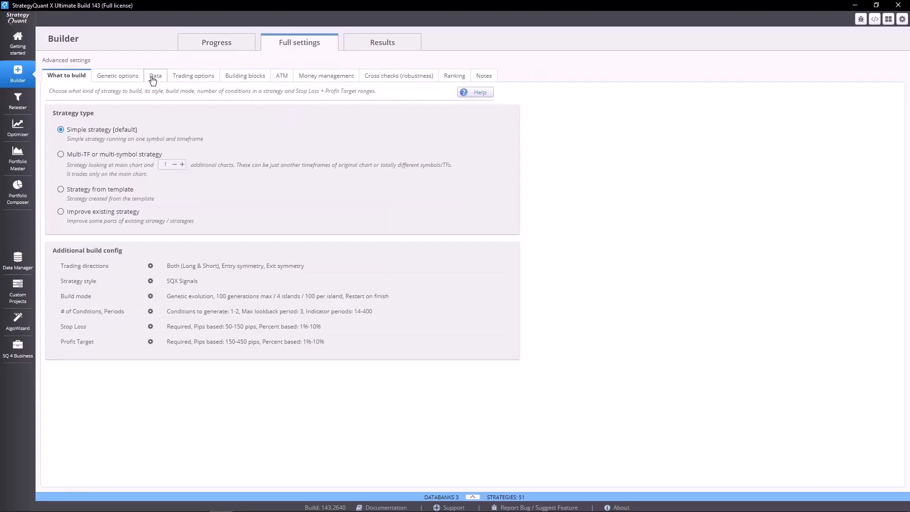
pyautogui.click(144, 173)
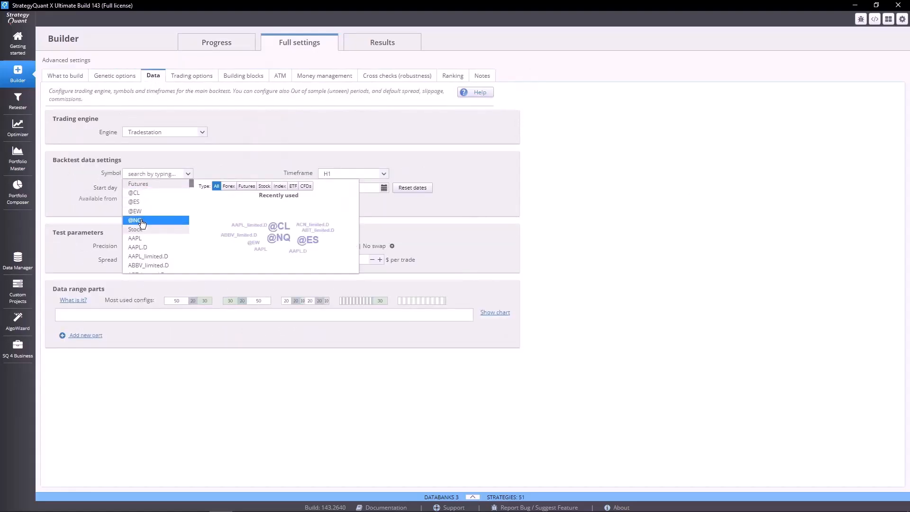
pyautogui.click(142, 221)
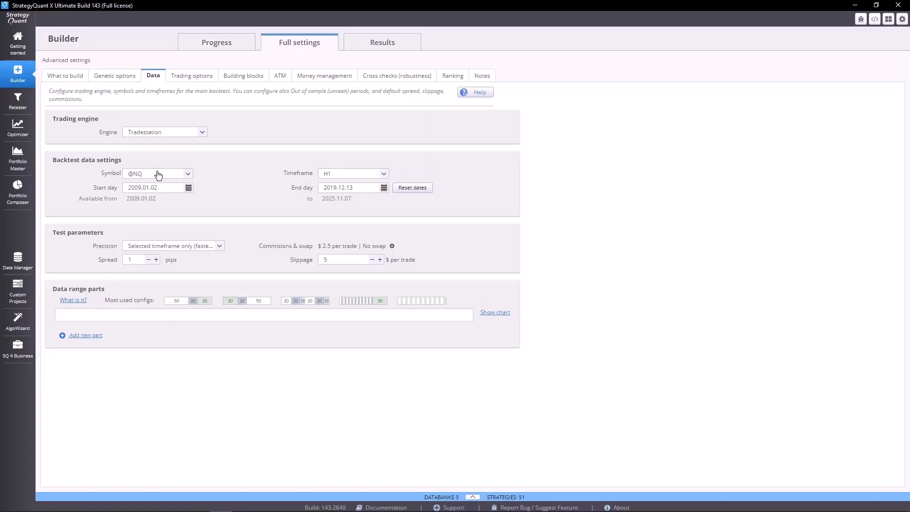
pyautogui.press('Tab')
pyautogui.click(392, 246)
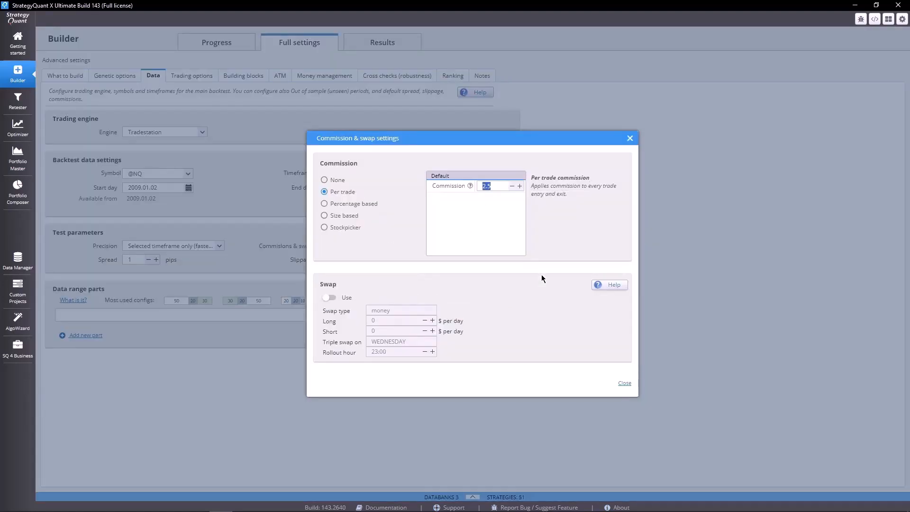
pyautogui.click(630, 138)
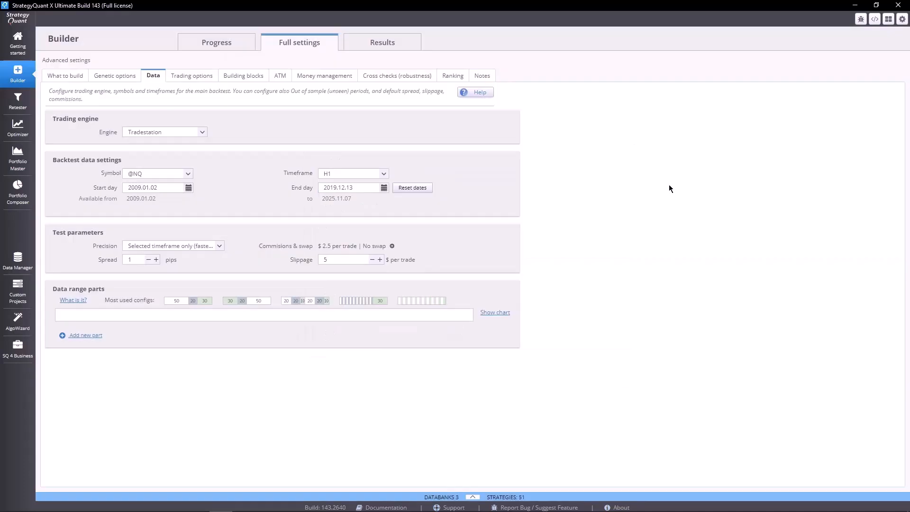